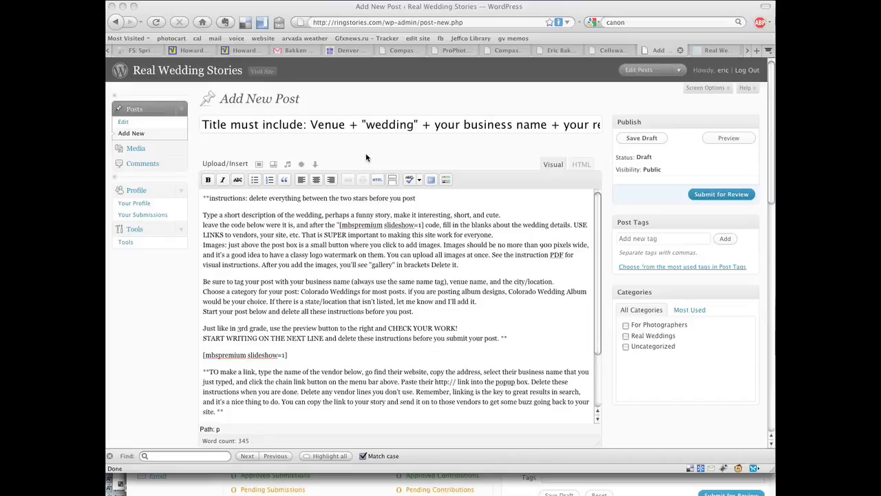
Step: Start a new post in the Real Wedding Stories dashboard
left_click(650, 70)
left_click(679, 71)
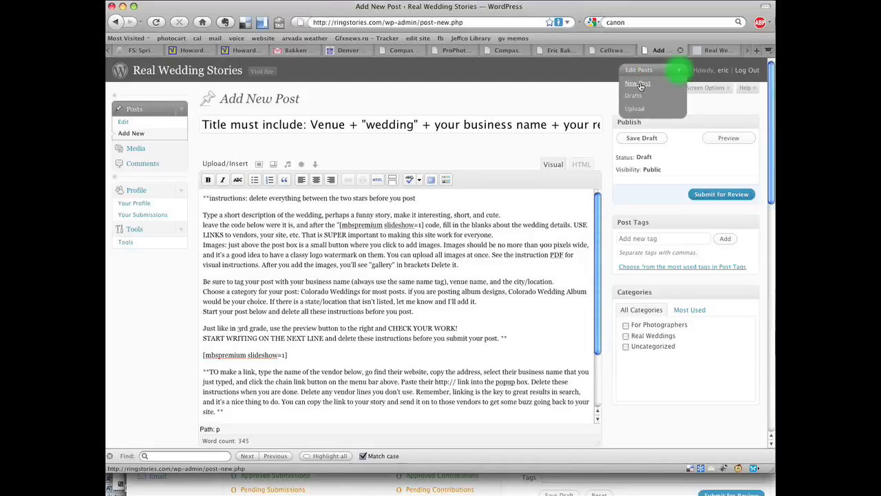
left_click(639, 82)
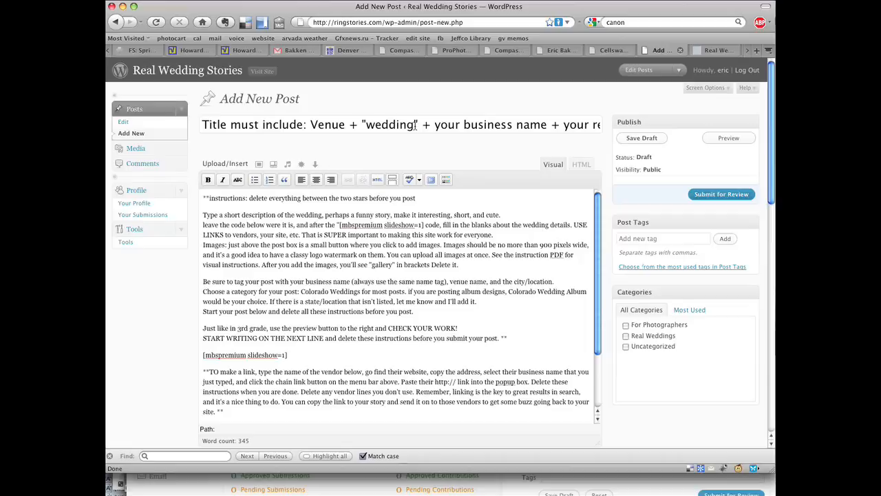
Step: Replace the placeholder title with "Willow Harbor Vinyard wedding by", followed by the photographer's name and "[Michigan]"
left_click(416, 125)
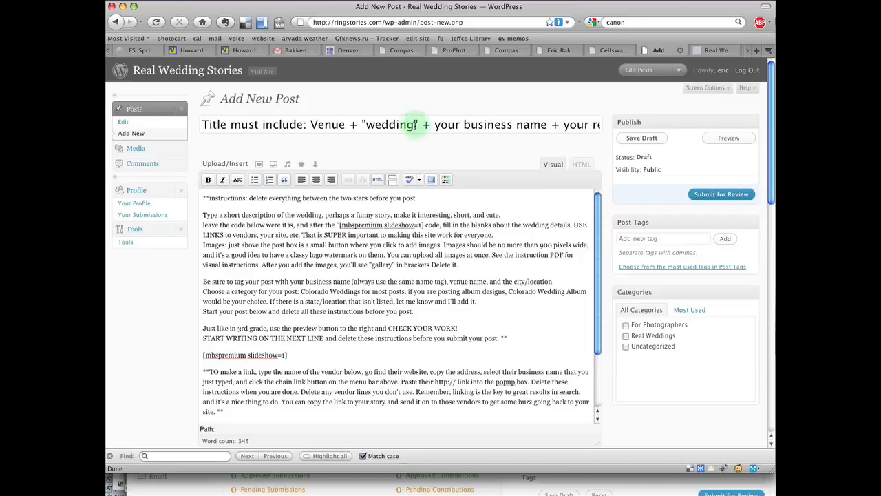
key("super+a")
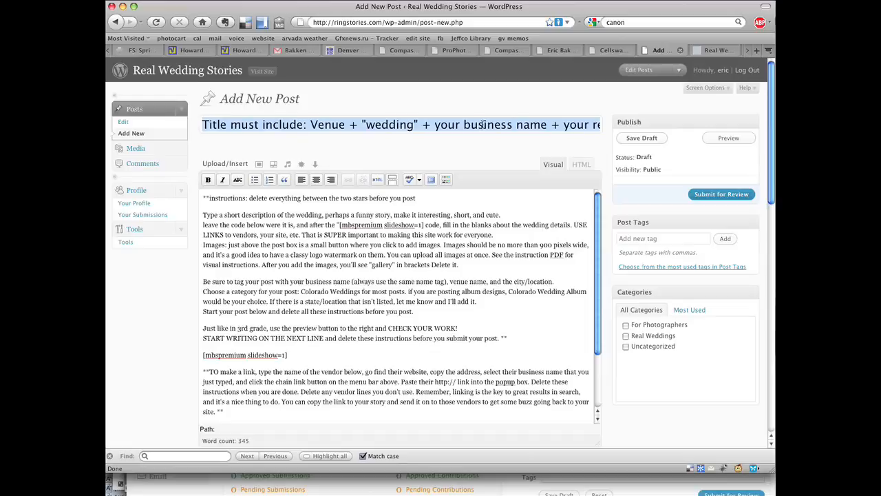
key("BackSpace")
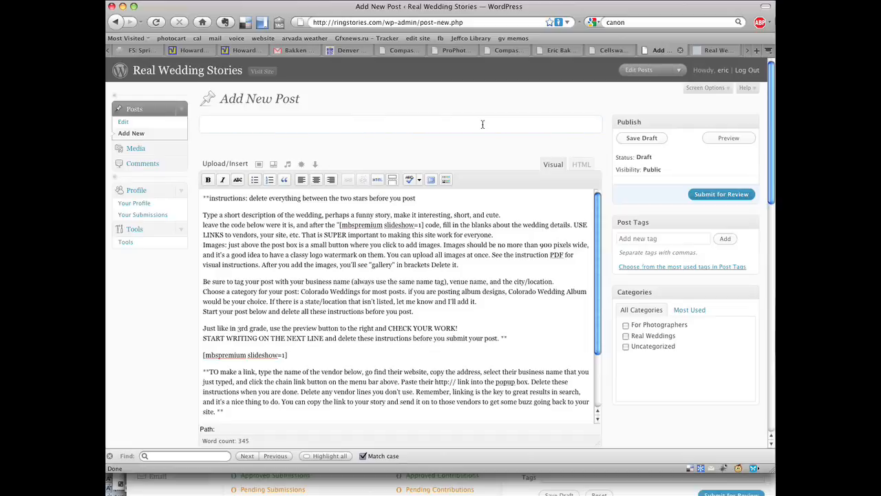
type("Willow Ho")
key("BackSpace")
type("arbor Vinyard ")
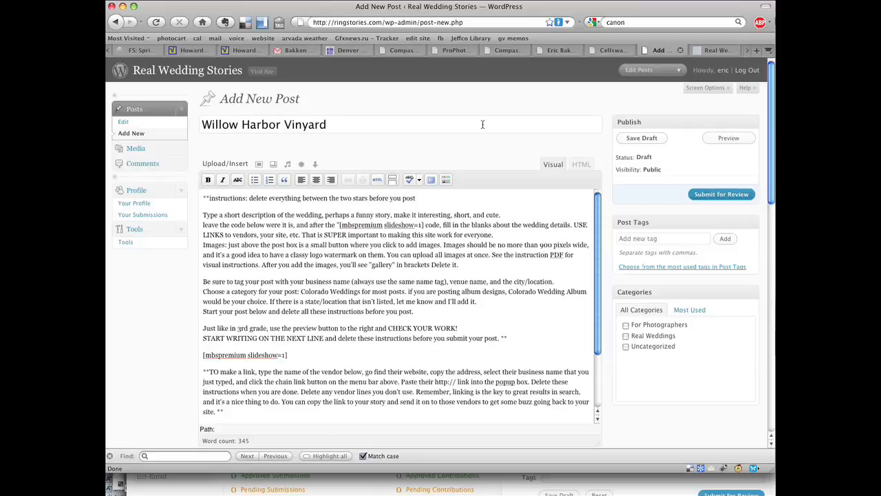
type("wedding by")
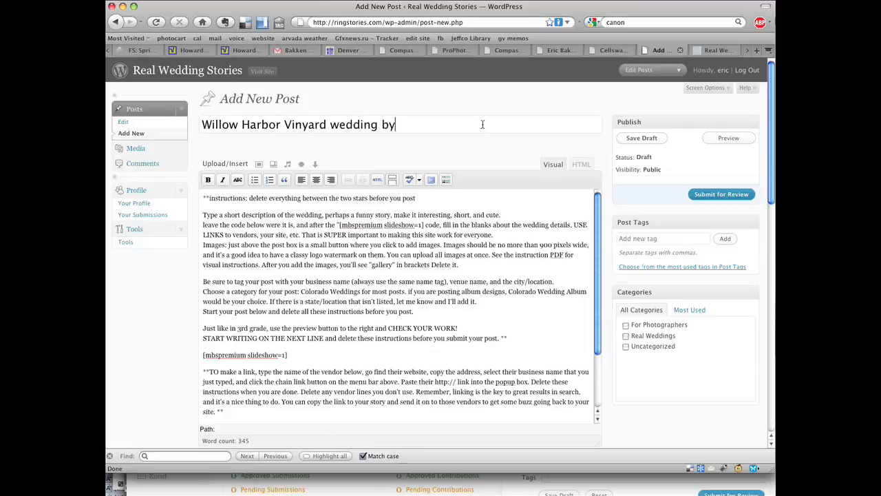
type(" Eric Bakken")
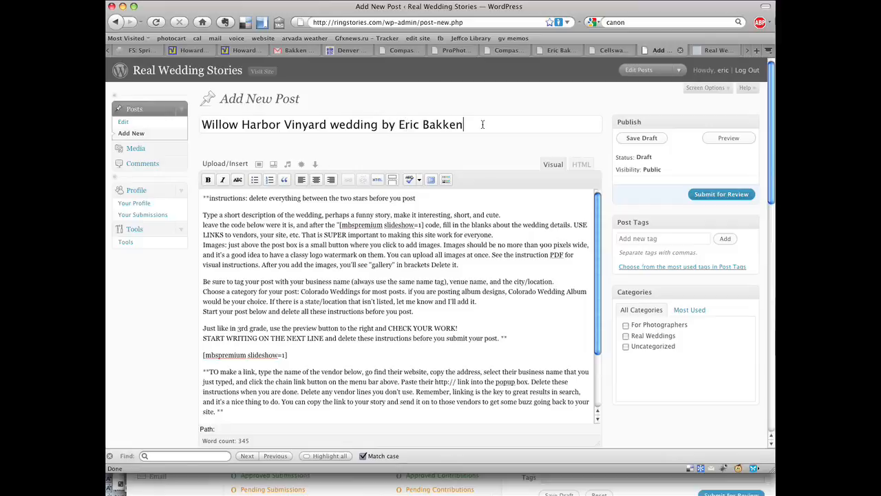
type(" [")
type("m")
key("BackSpace")
type("Michigan]")
left_click(435, 197)
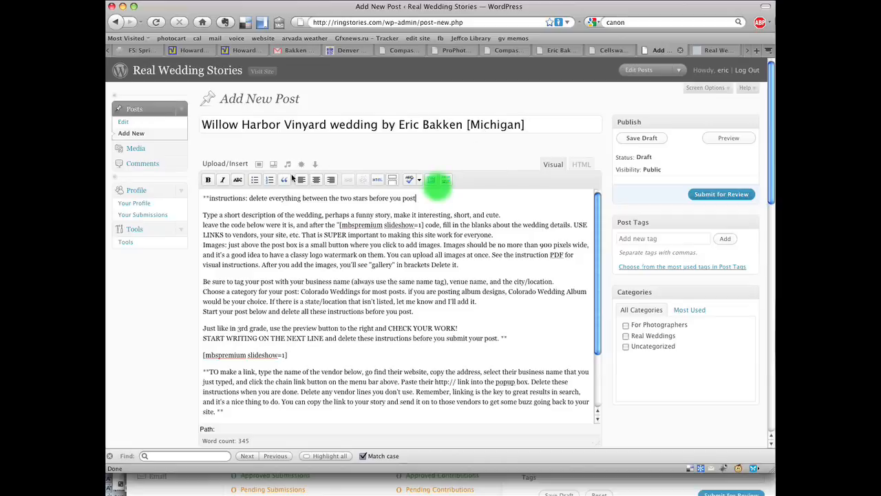
left_click_drag(436, 195, 276, 176)
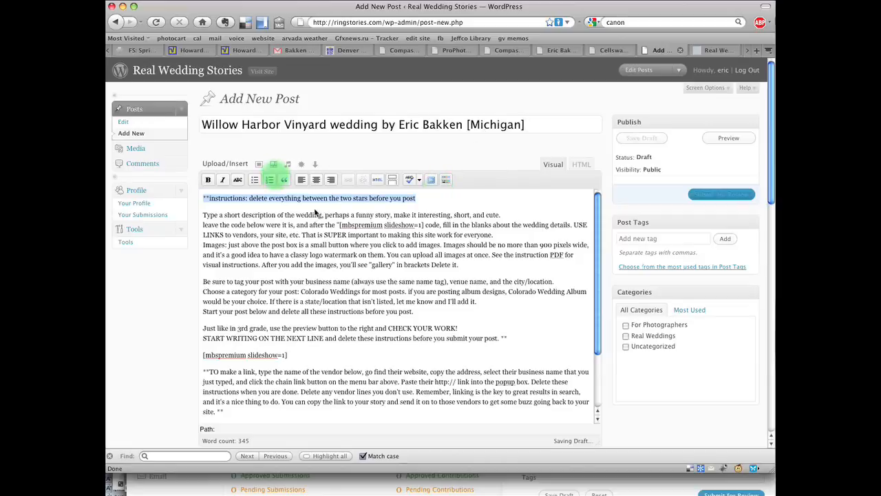
left_click(315, 211)
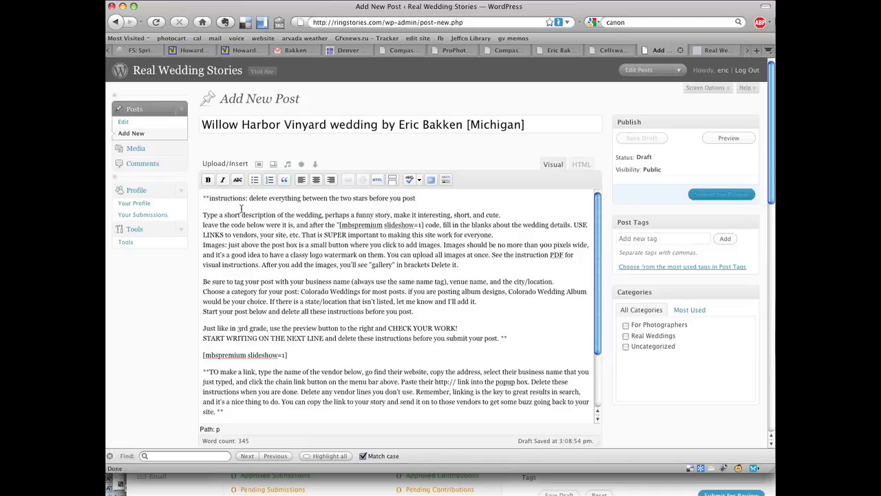
left_click_drag(329, 199, 341, 370)
left_click(341, 370)
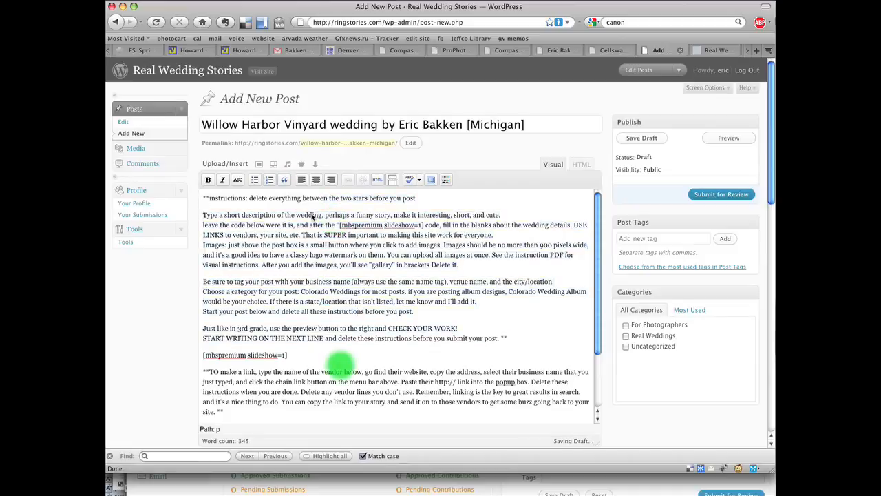
Step: Upload the five images ending in 3024, 3002, 2982, 2954 and 2961 from the computer and save them to the post's gallery
left_click(260, 166)
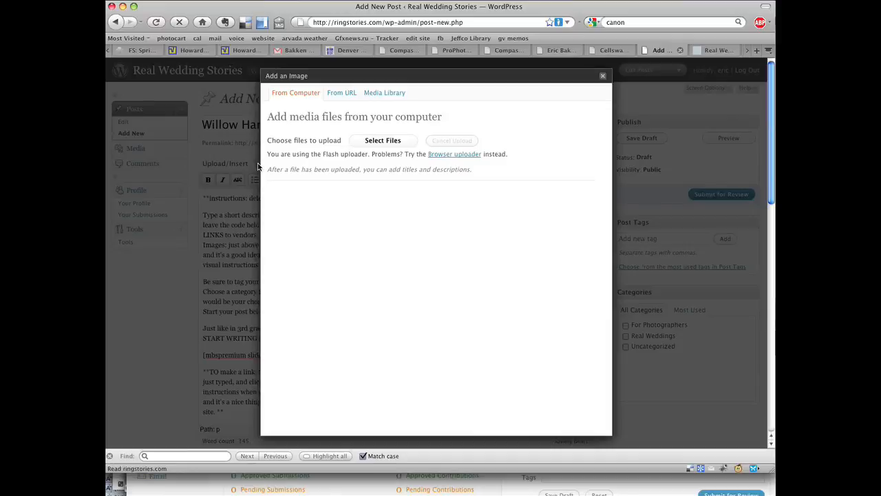
left_click(359, 140)
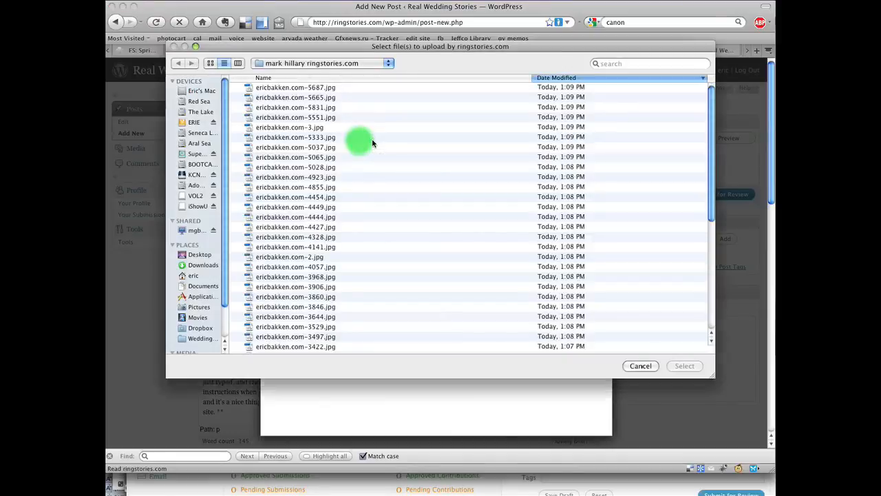
left_click(326, 89)
left_click_drag(709, 164, 703, 293)
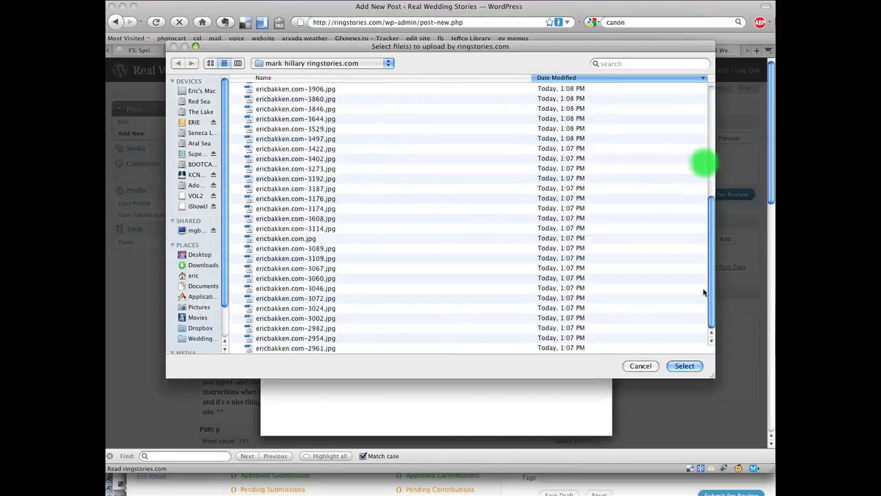
left_click(337, 307)
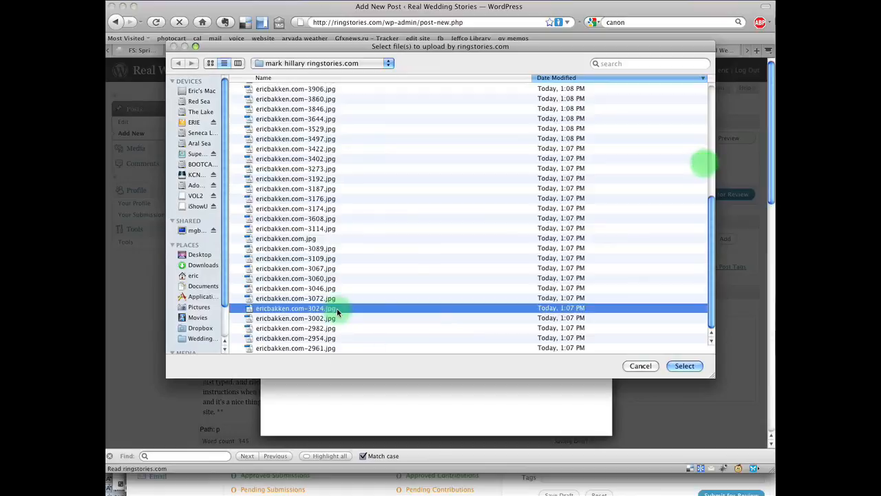
left_click(310, 348, "shift")
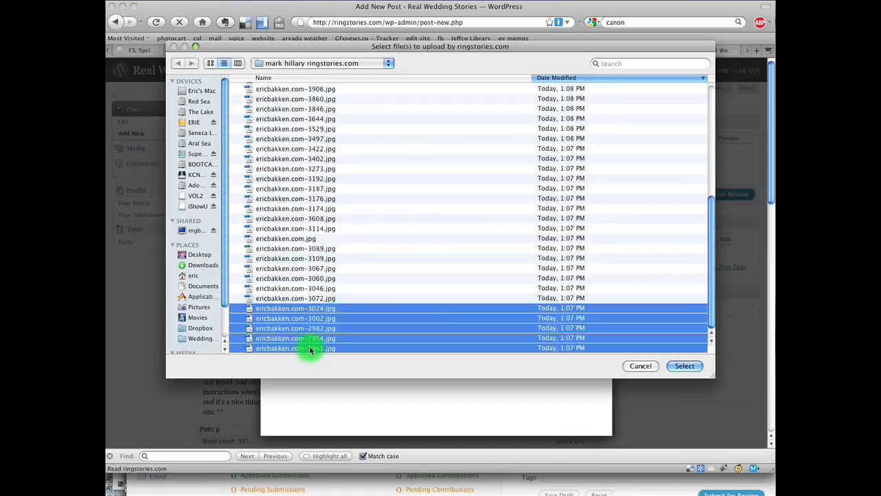
left_click(681, 366)
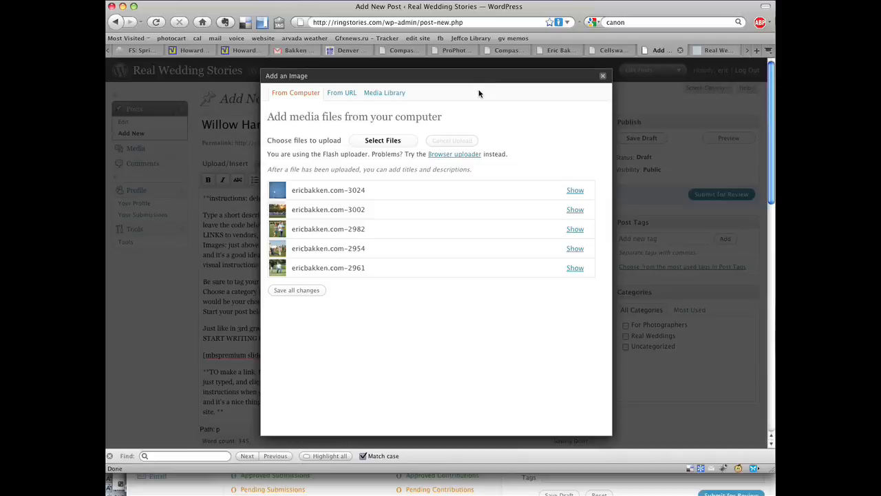
left_click(296, 291)
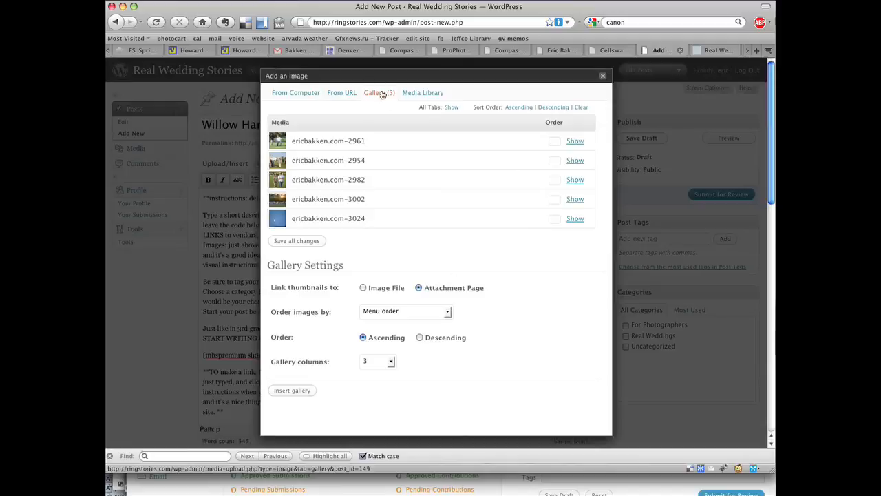
Step: Clear the description of the gallery image ending in 2961, set its order to 5 and save all changes
left_click(575, 141)
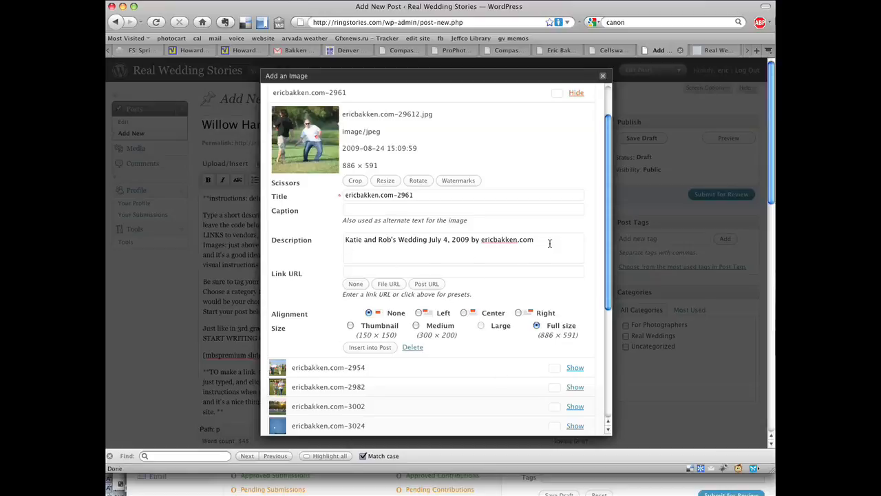
left_click_drag(547, 237, 353, 225)
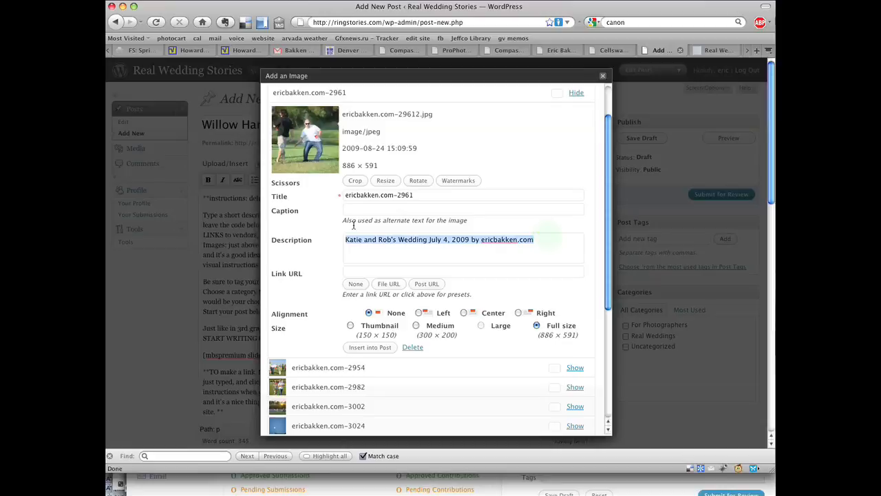
key("BackSpace")
left_click_drag(608, 264, 608, 226)
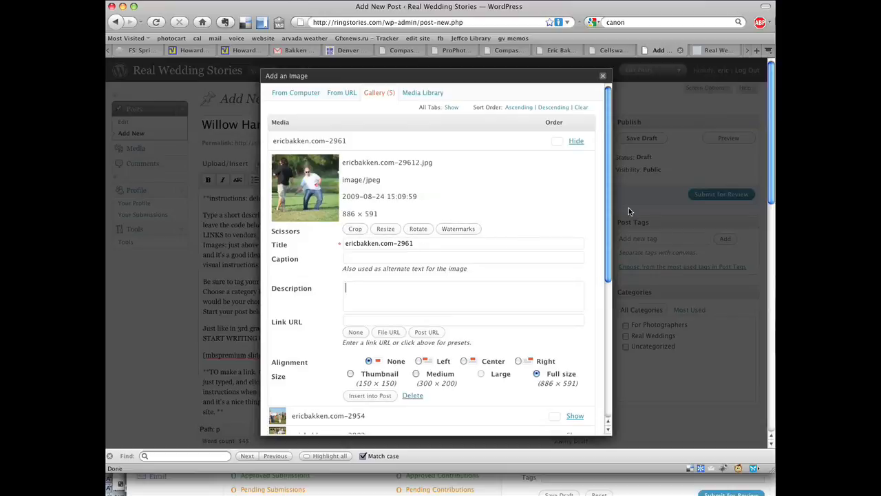
left_click(577, 142)
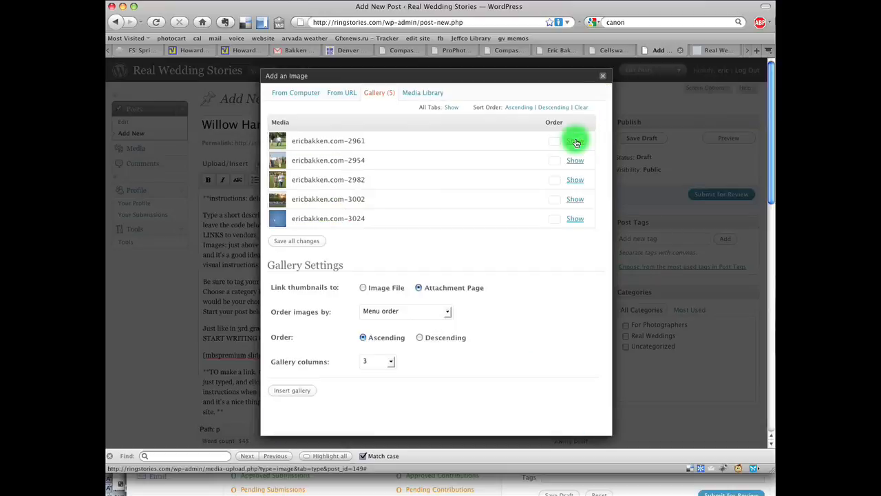
left_click(551, 142)
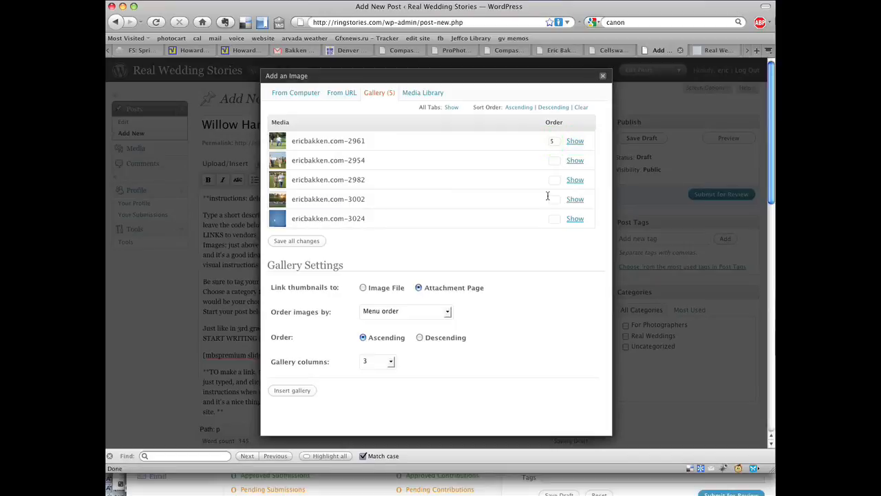
left_click(301, 246)
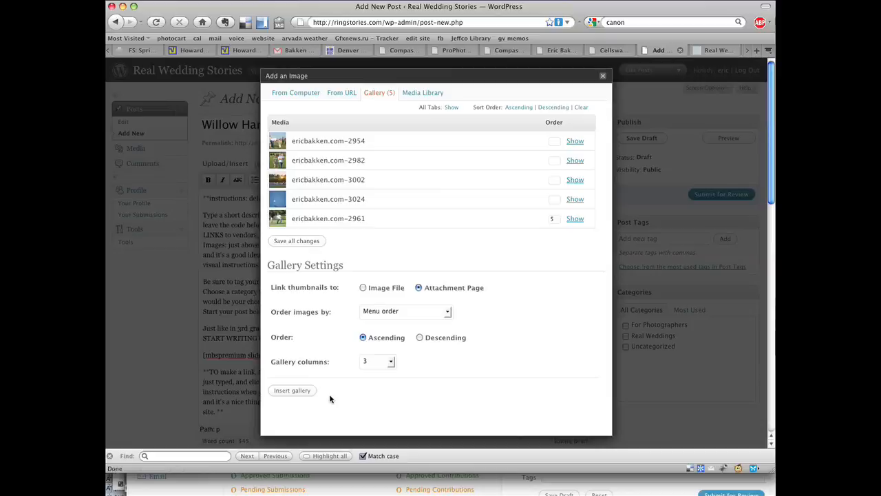
Step: Insert the gallery into the post and delete its placeholder from the post body
left_click(292, 390)
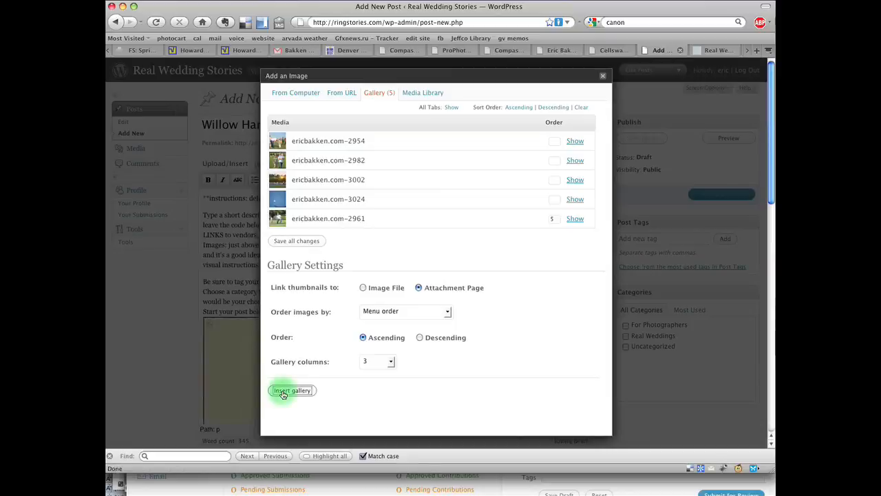
left_click(472, 346)
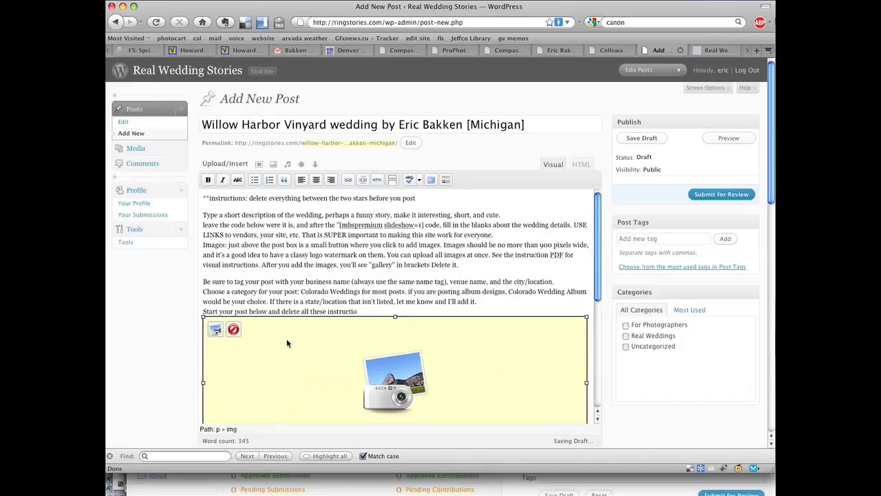
left_click(234, 330)
left_click(234, 329)
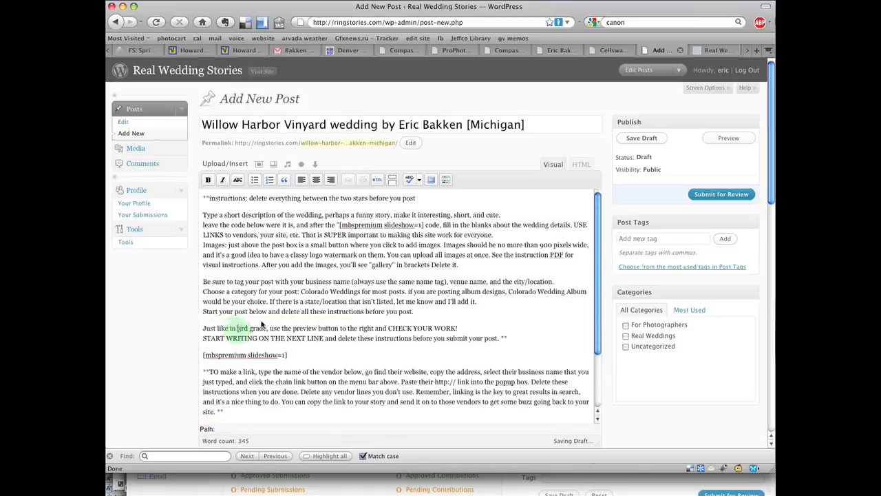
Step: Replace the instructions above the slideshow code with "Description" and delete the link-making instructions below the code
left_click_drag(309, 354, 199, 357)
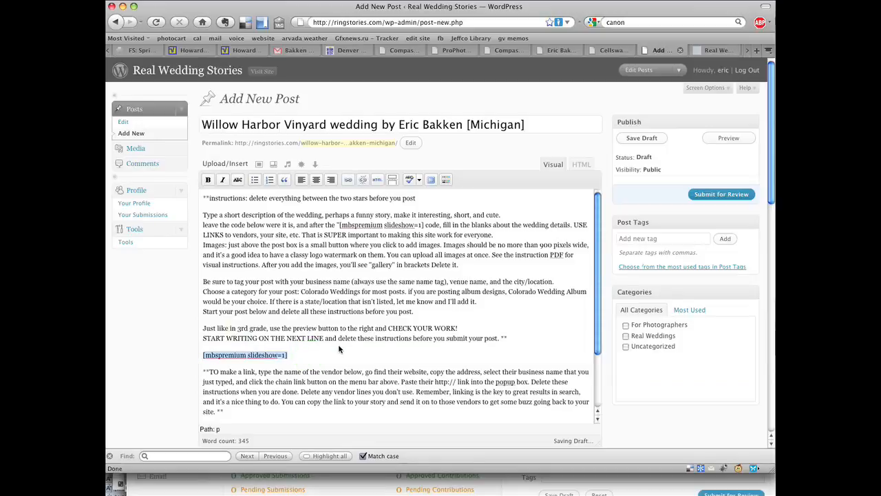
left_click(524, 337)
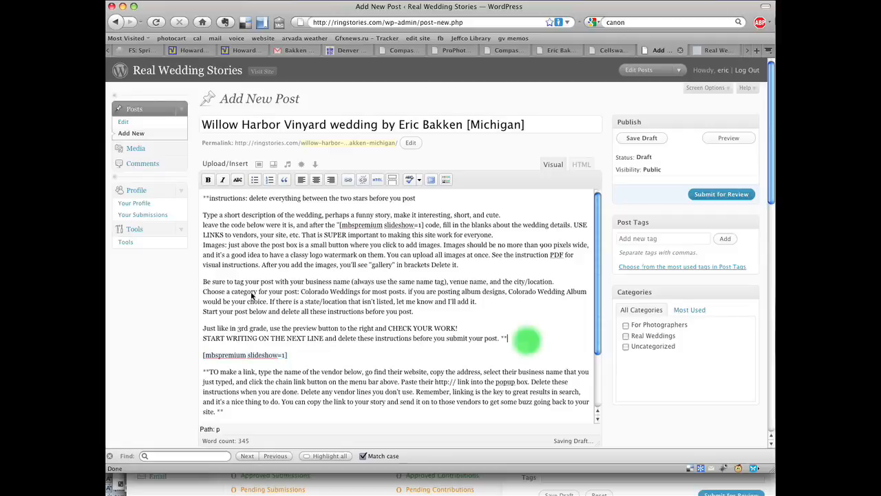
left_click(201, 199, "shift")
key("BackSpace")
type("Description")
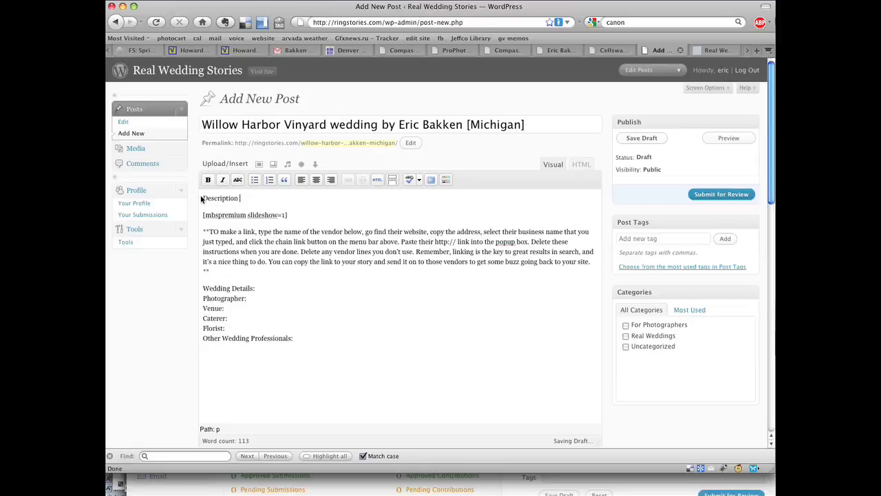
left_click_drag(210, 232, 226, 271)
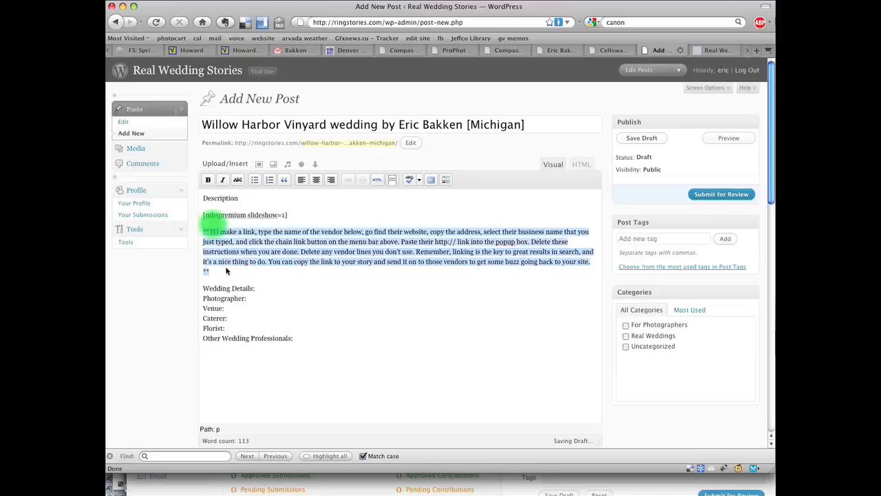
key("BackSpace")
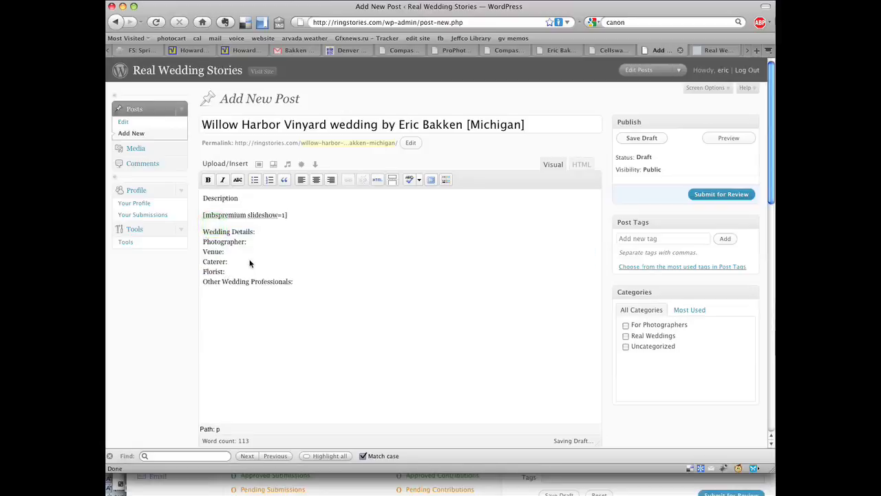
Step: Enter the photographer's name on the Photographer line of the wedding details and link it to the photographer's website
type("Eric Bakken")
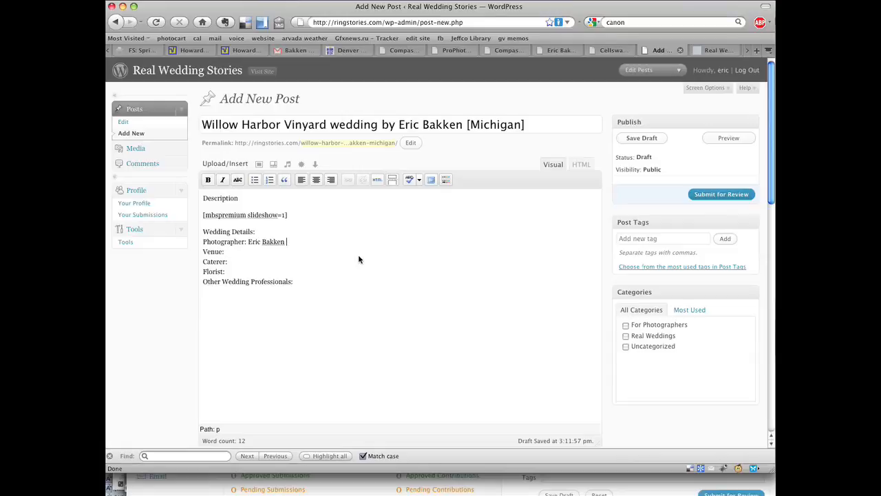
left_click_drag(306, 242, 248, 243)
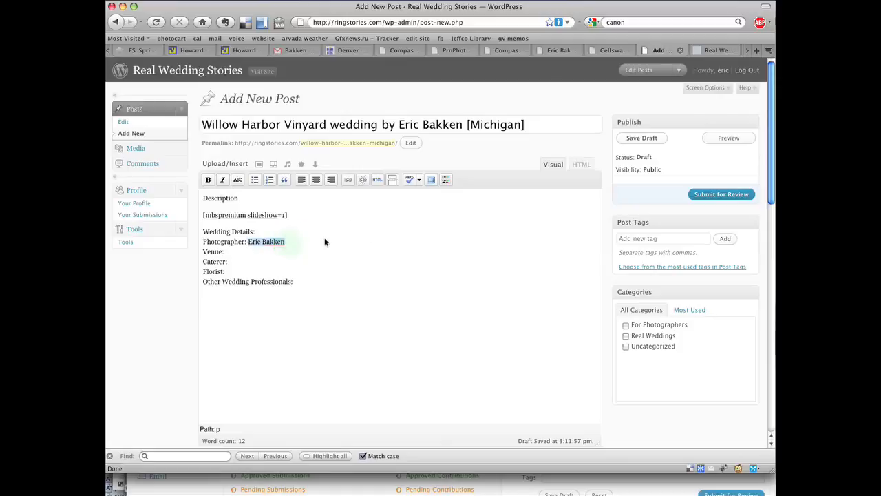
left_click(348, 181)
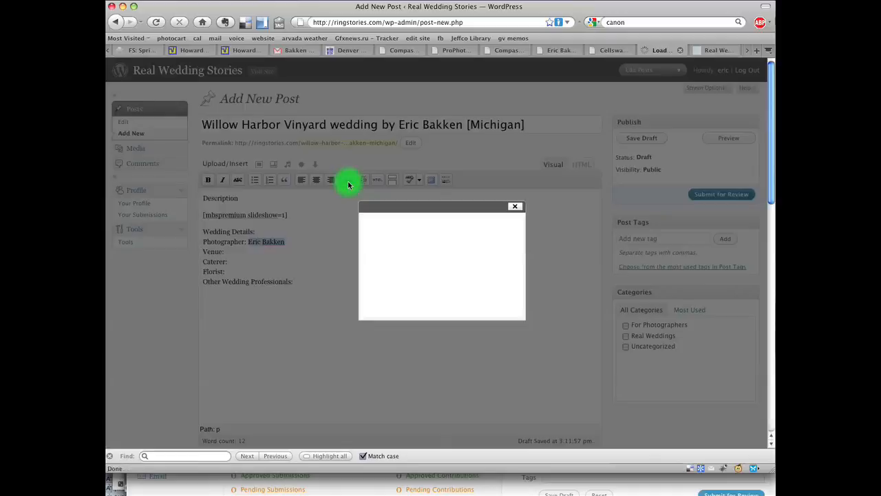
key("End")
type("ericbakken.com")
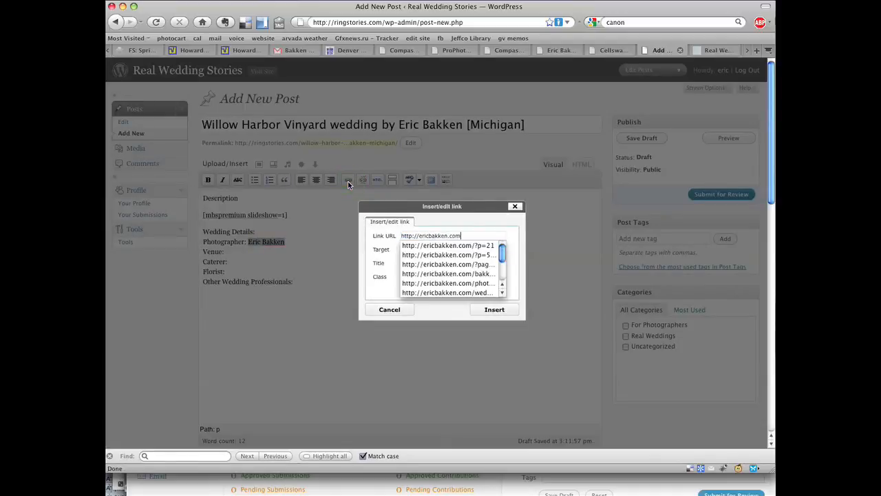
left_click(489, 310)
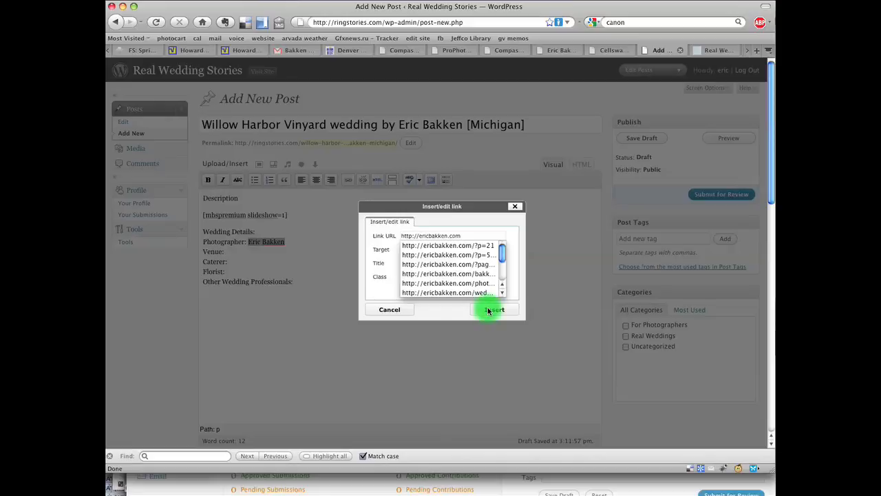
left_click(495, 310)
Step: Delete the empty Venue, Caterer, Florist and Other Wedding Professionals lines from the wedding details
left_click(264, 252)
left_click(261, 261)
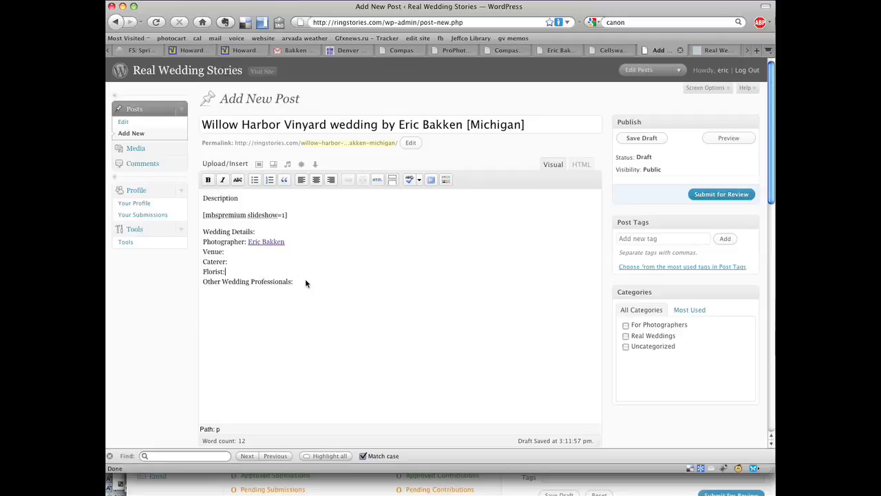
left_click(271, 268)
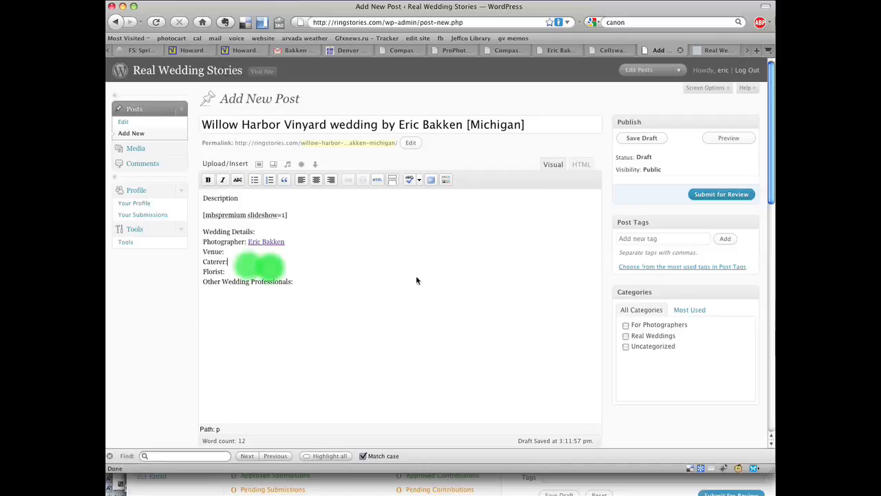
left_click_drag(307, 282, 206, 271)
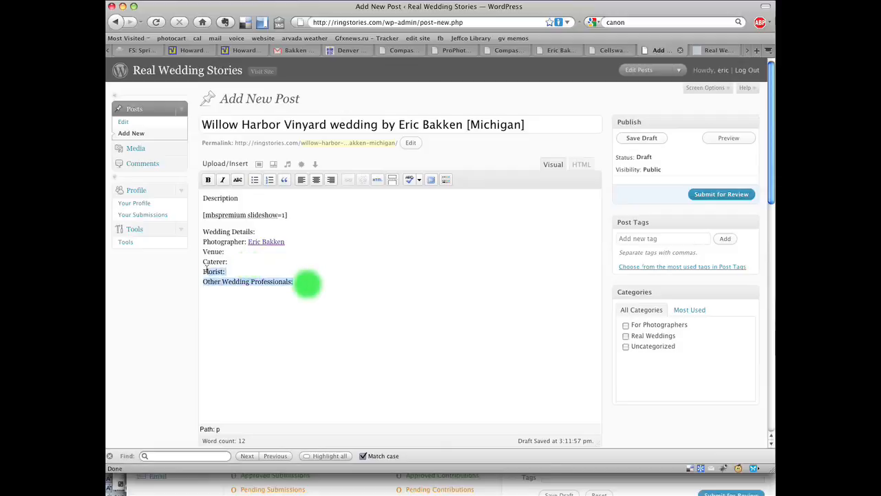
left_click(323, 283)
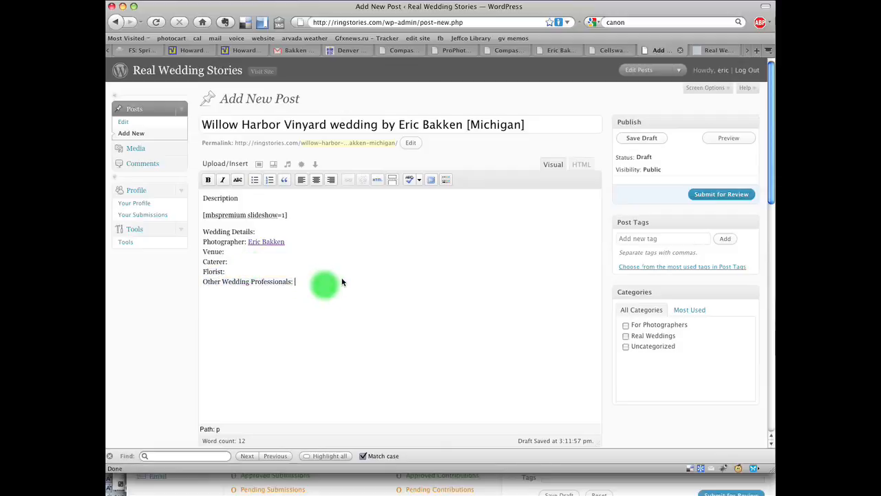
left_click_drag(342, 281, 202, 253)
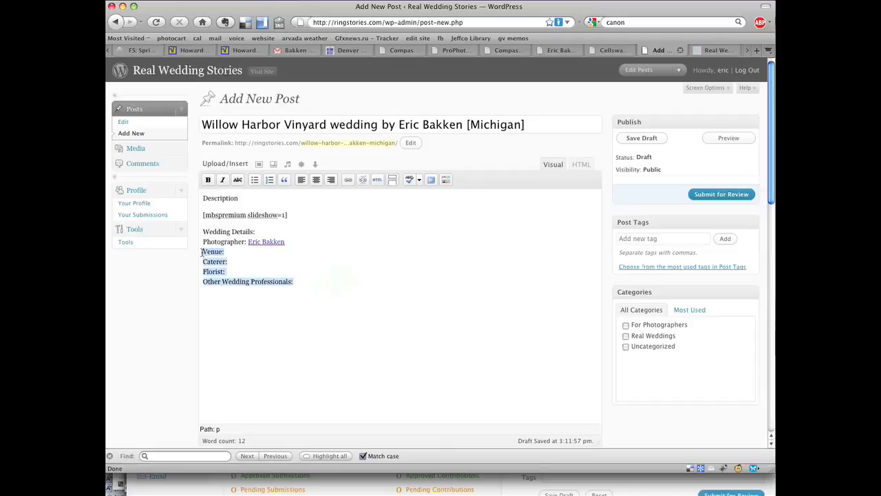
key("BackSpace")
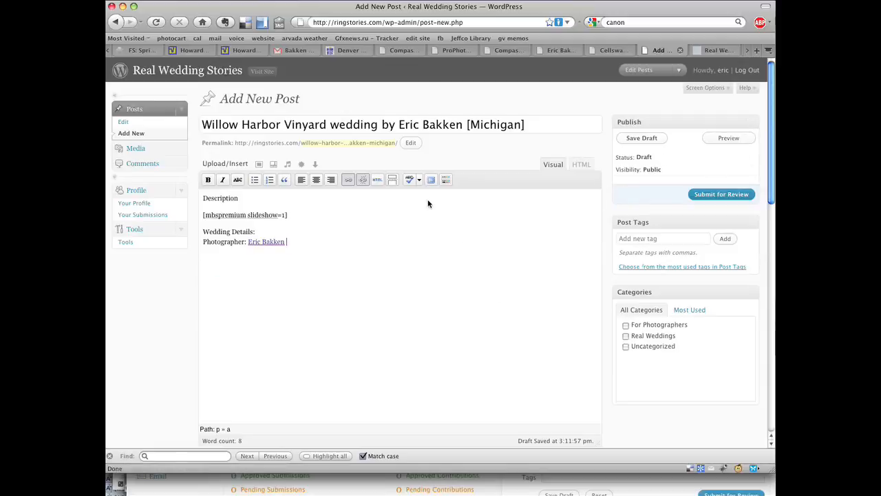
Step: Open a preview of the draft post and switch to it
left_click(419, 179)
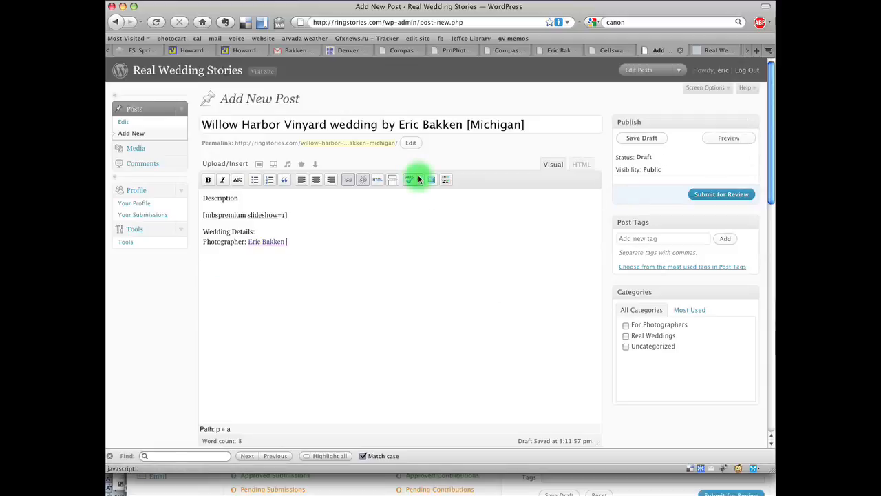
left_click(512, 182)
left_click(729, 138)
left_click(749, 56)
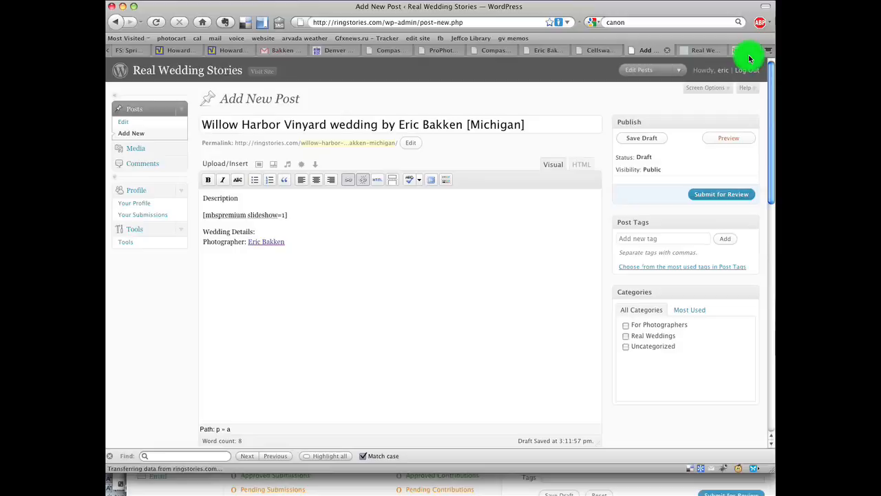
scroll(749, 55, "down", 10)
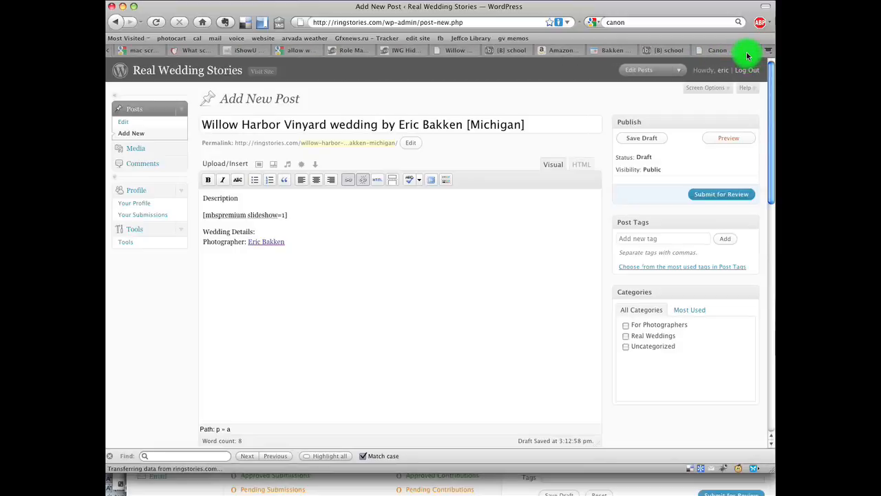
left_click(726, 139)
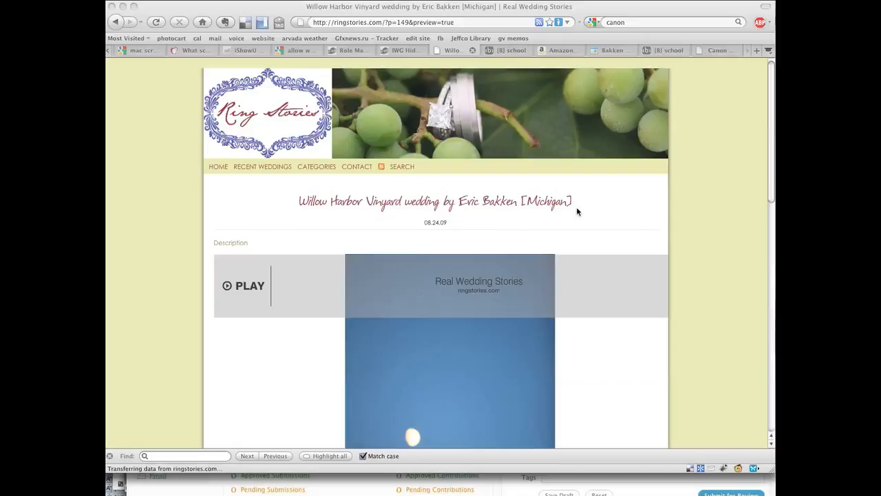
Step: Check the description in the preview, play the slideshow and view it in full screen
left_click(214, 243)
left_click_drag(249, 244, 216, 242)
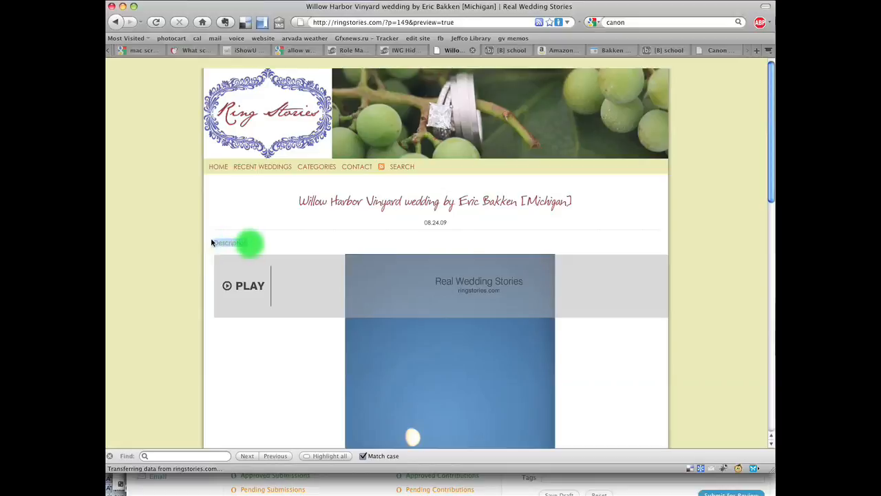
left_click(228, 288)
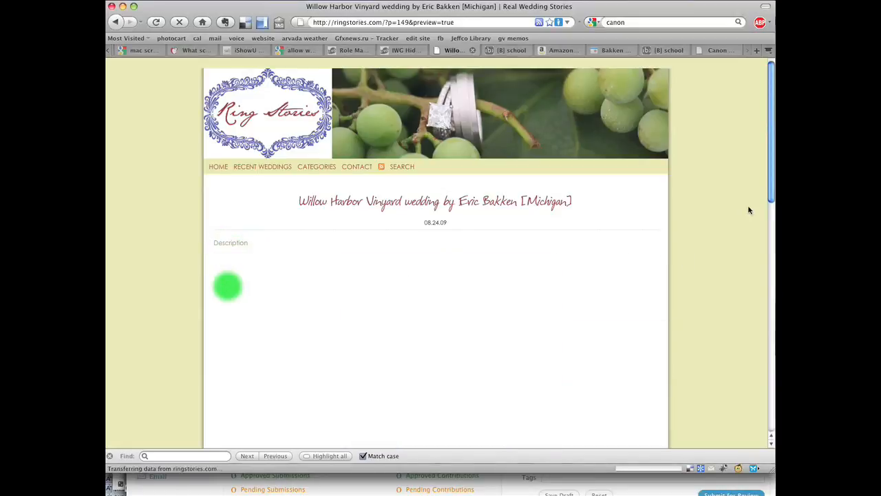
left_click_drag(767, 199, 763, 259)
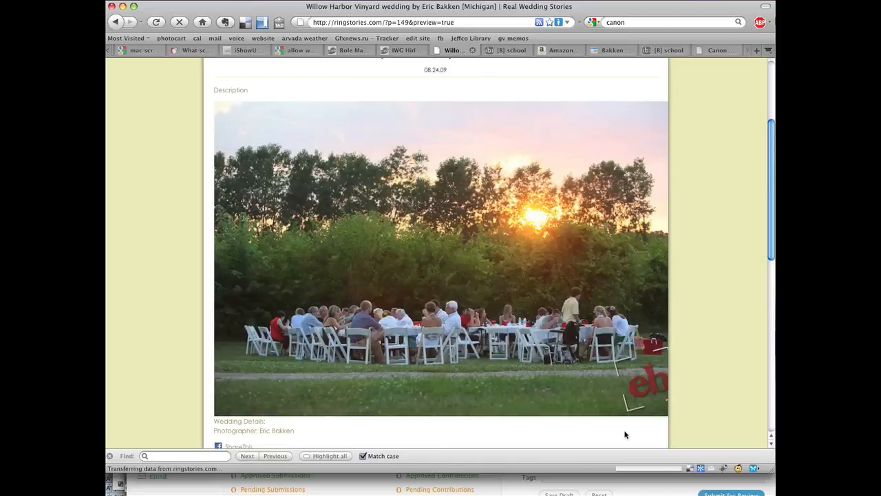
mouse_move(659, 331)
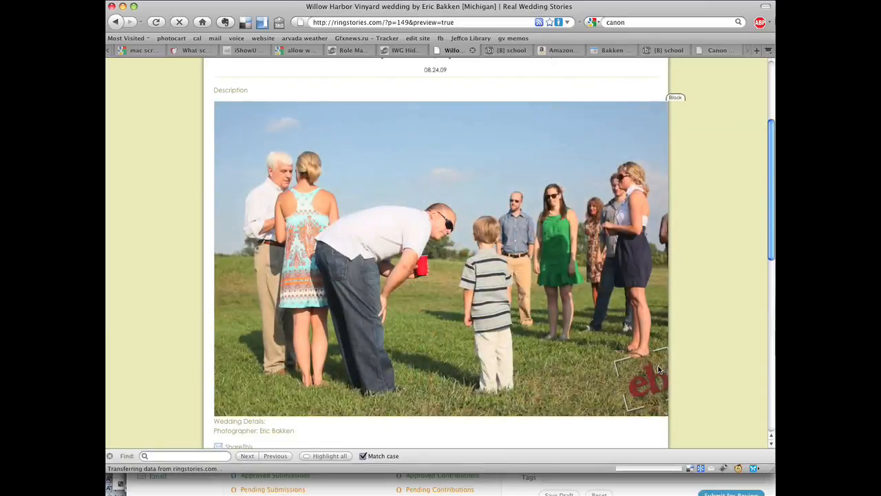
left_click(528, 404)
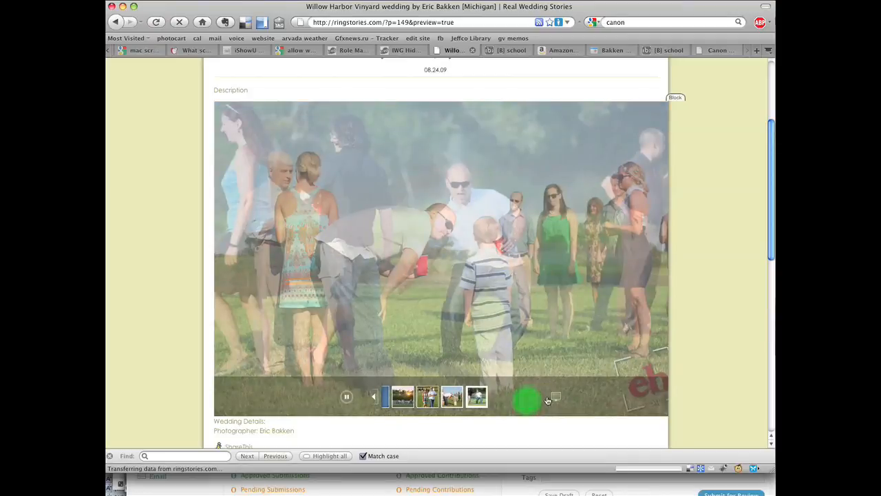
left_click(555, 399)
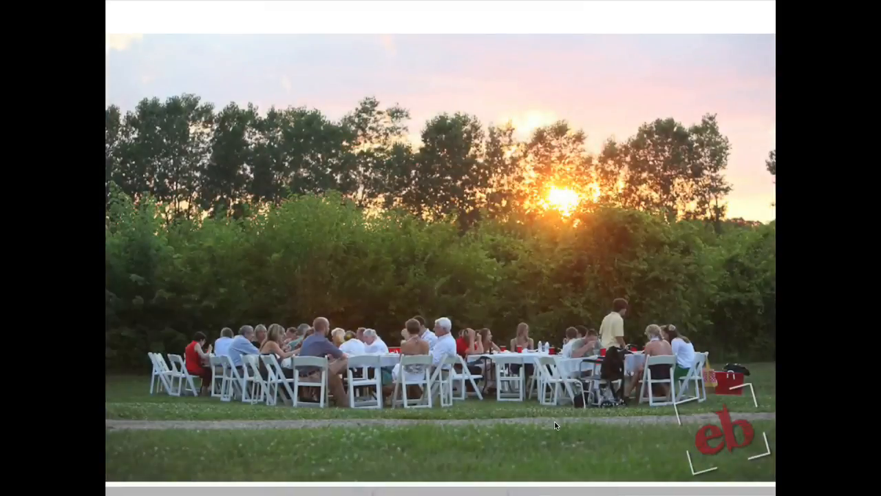
key("Escape")
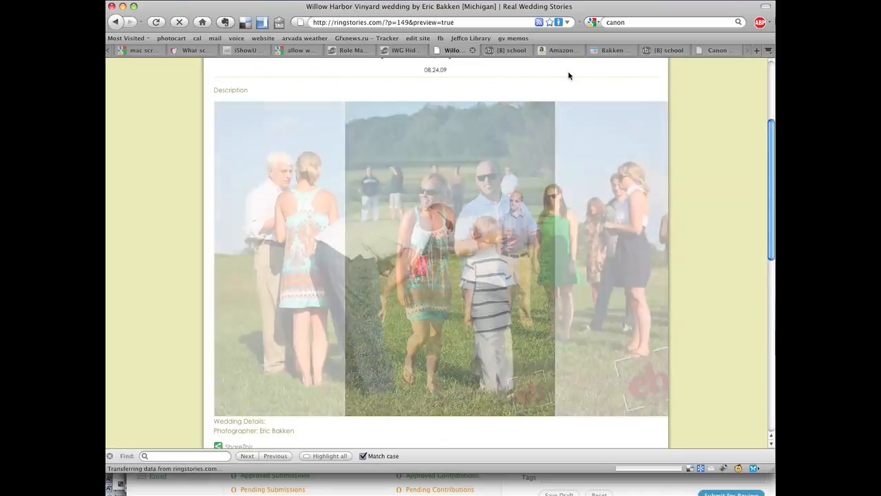
Step: Review how the post title appears above the slideshow in the preview
left_click_drag(771, 160, 770, 100)
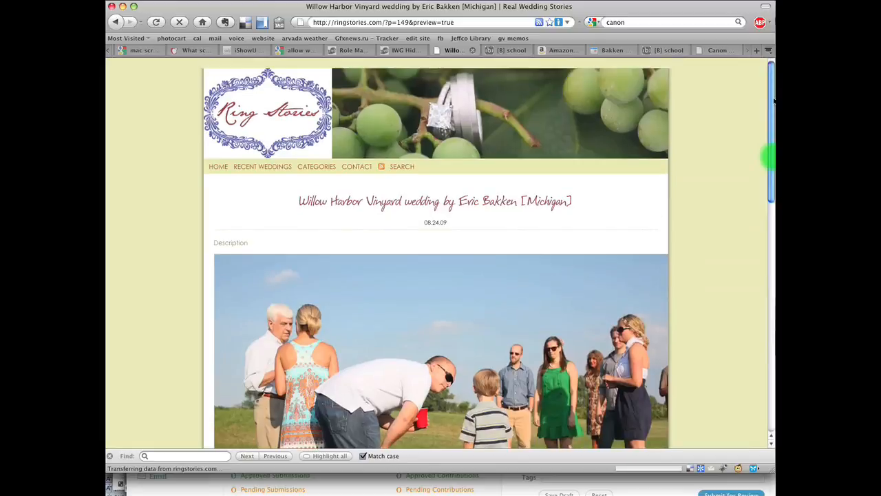
left_click_drag(286, 199, 568, 210)
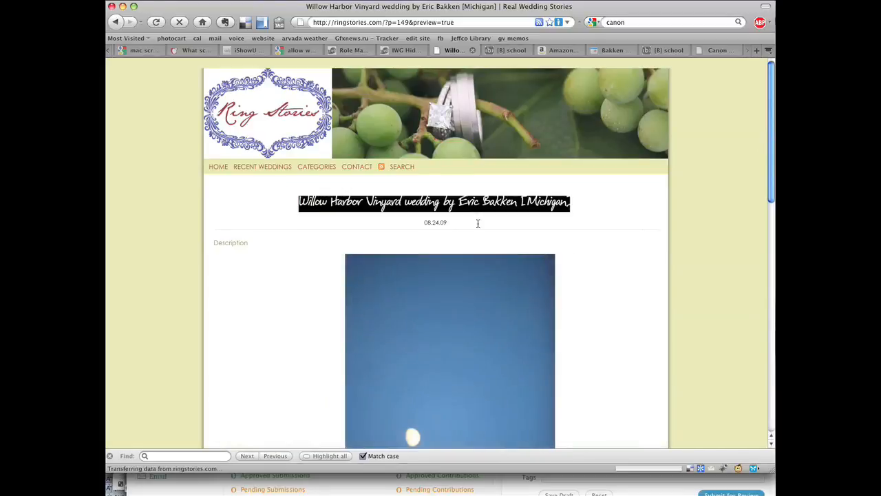
left_click(580, 197)
left_click(301, 198)
left_click_drag(297, 201, 578, 192)
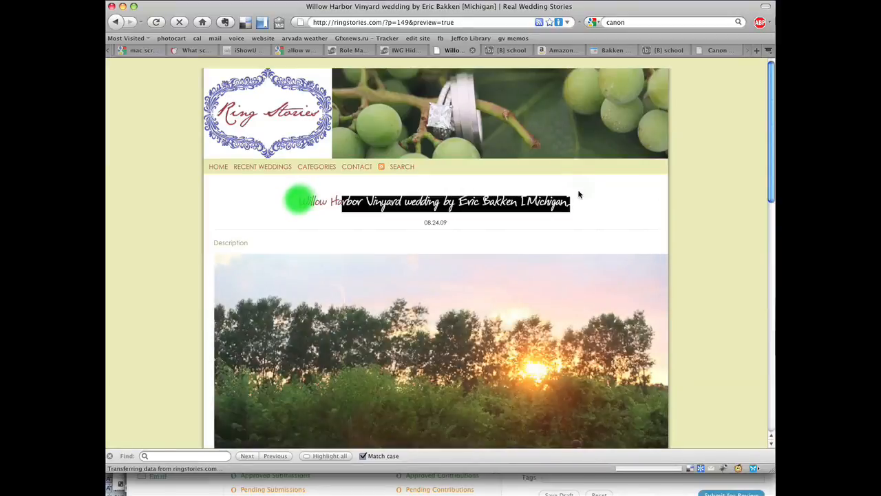
left_click(578, 191)
Step: Examine the photographer link, the ShareThis options, the related posts and the comment area below the slideshow
left_click(769, 173)
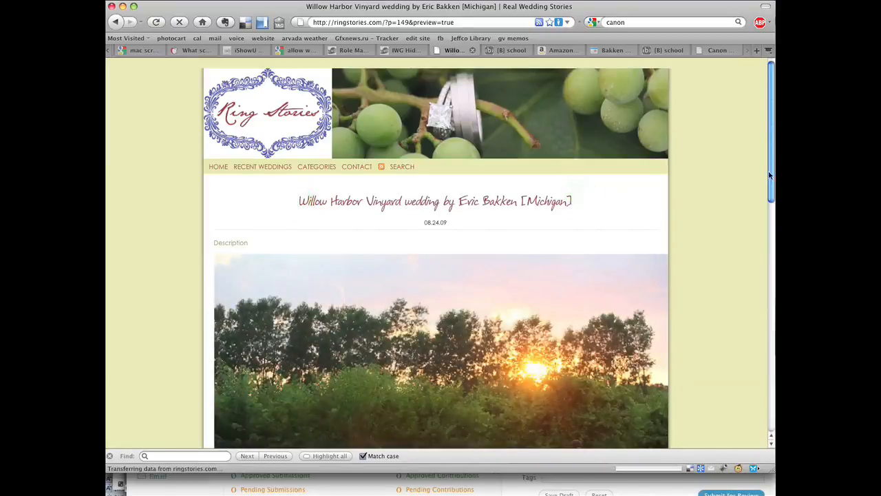
left_click(770, 282)
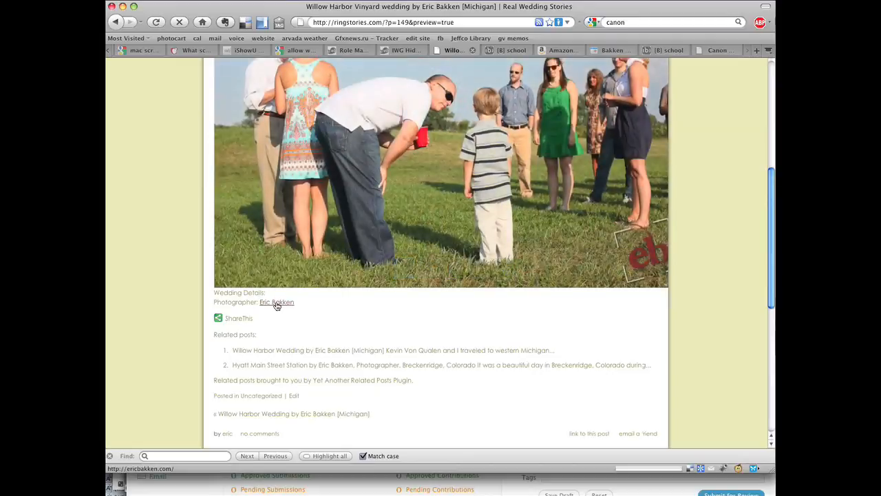
left_click(241, 318)
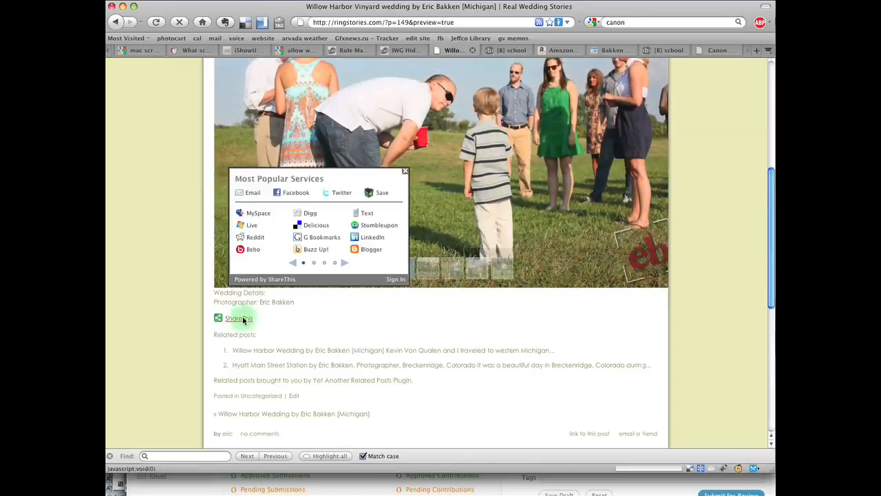
left_click(405, 173)
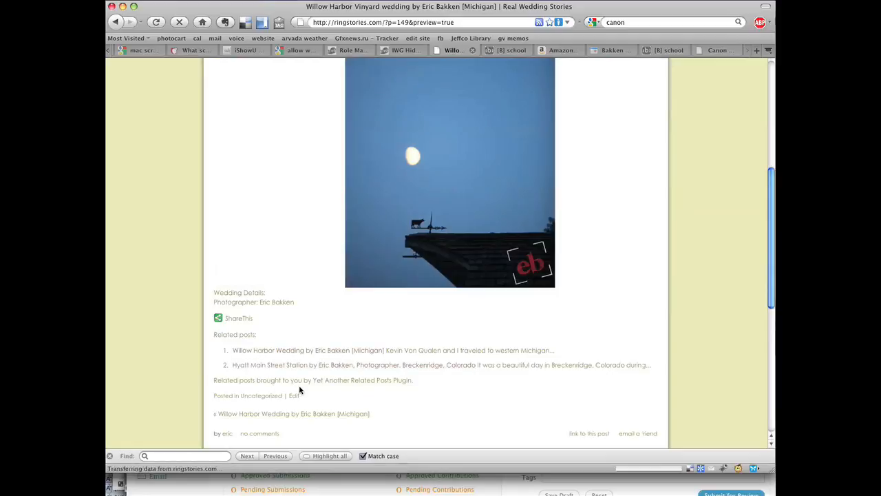
scroll(299, 391, "down", 2)
scroll(300, 390, "down", 10)
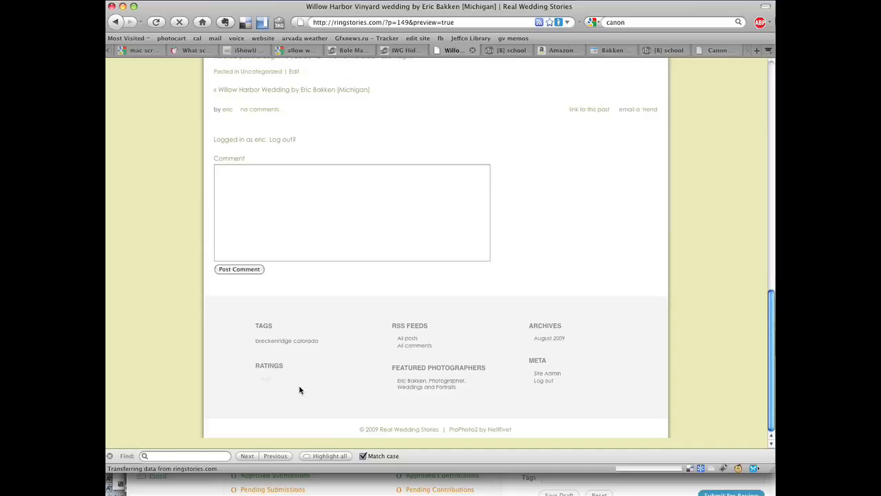
scroll(300, 390, "up", 20)
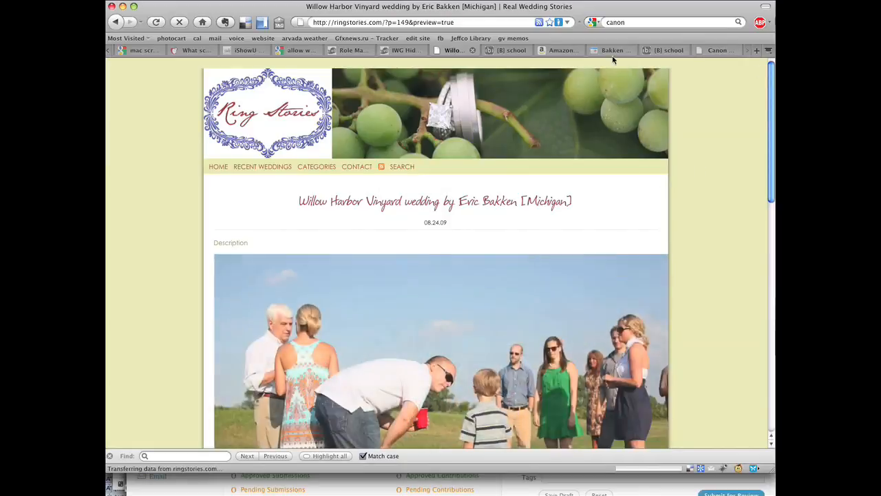
Step: Return to the post's editing page and enter the post tags "michigan, beach, vinyard"
left_click(115, 30)
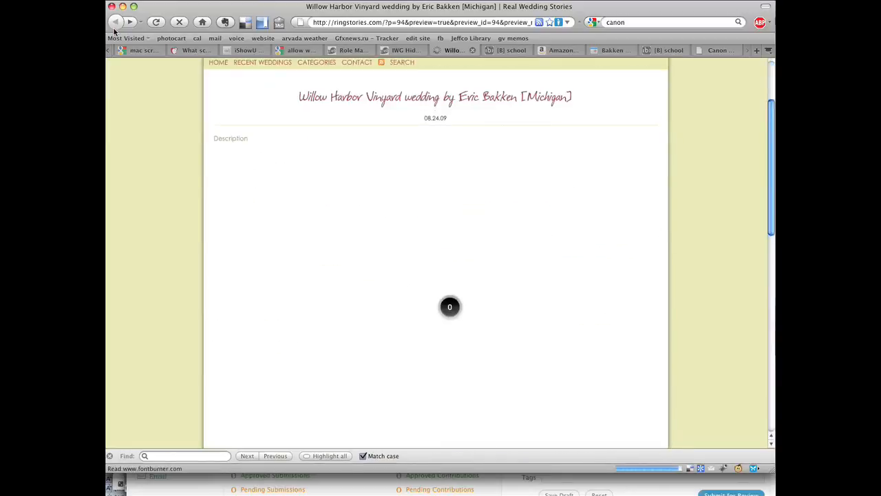
left_click(114, 29)
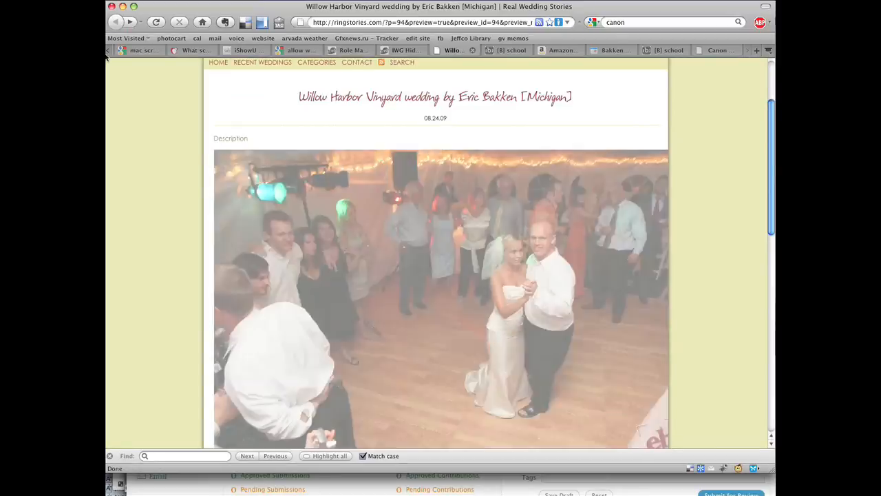
left_click(109, 51)
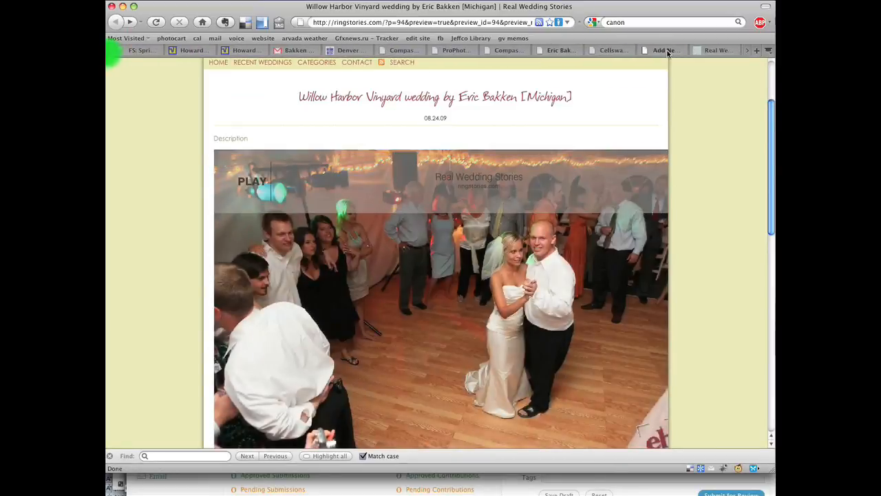
left_click(667, 53)
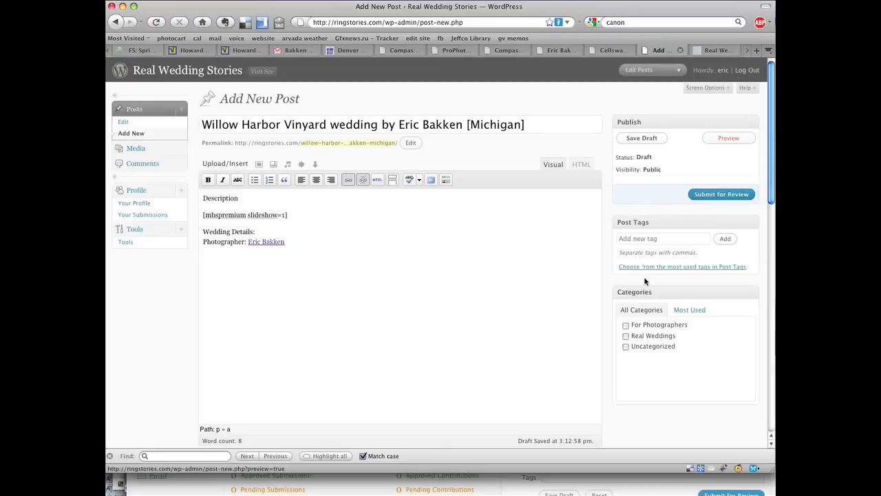
left_click(669, 241)
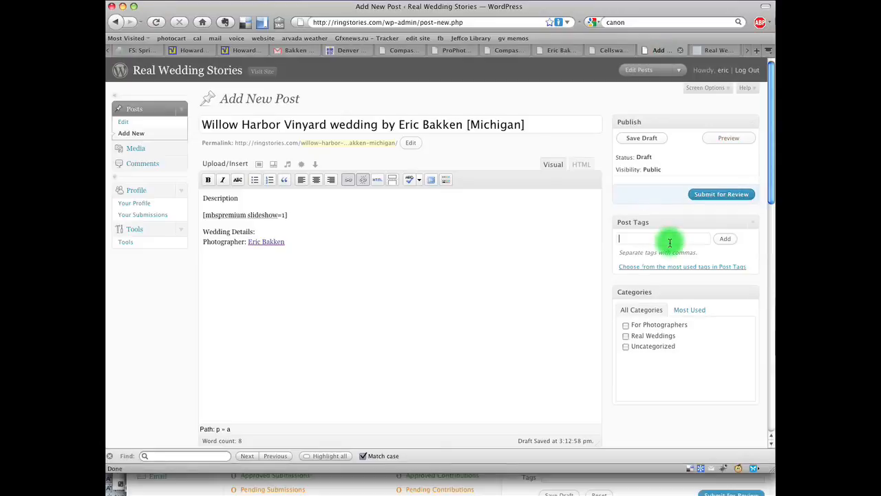
type("michigan, beach, vinyard")
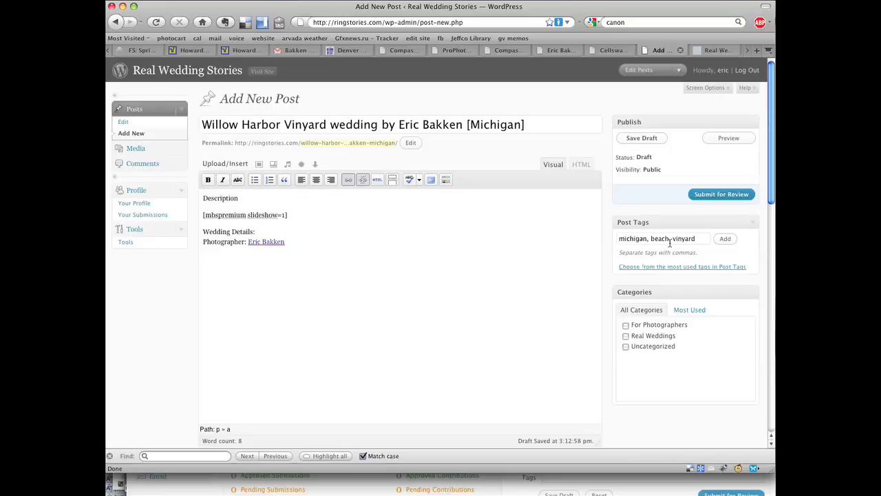
Step: Assign the post to the Real Weddings category and submit it for review
left_click(625, 335)
left_click(725, 195)
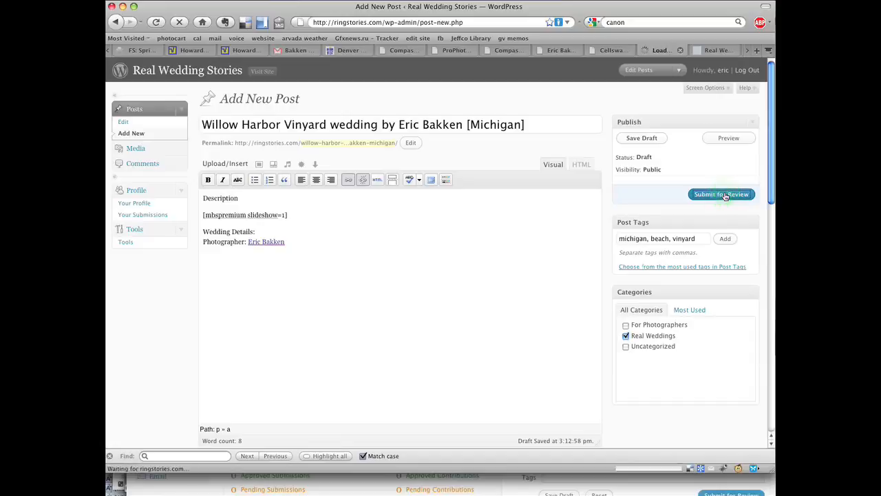